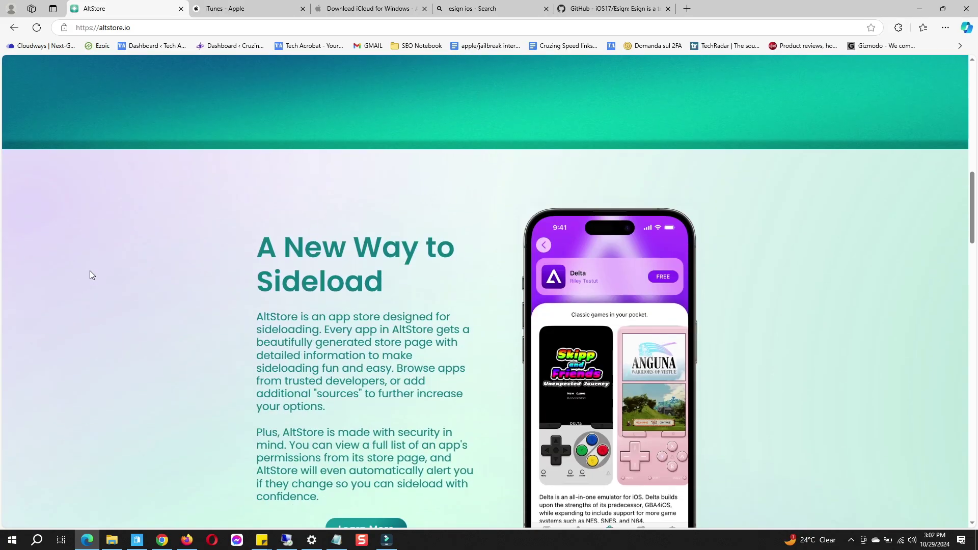
Step: Scroll up and down through the AltStore website to look over its content
scroll(89, 275, "down", 2)
scroll(90, 271, "down", 5)
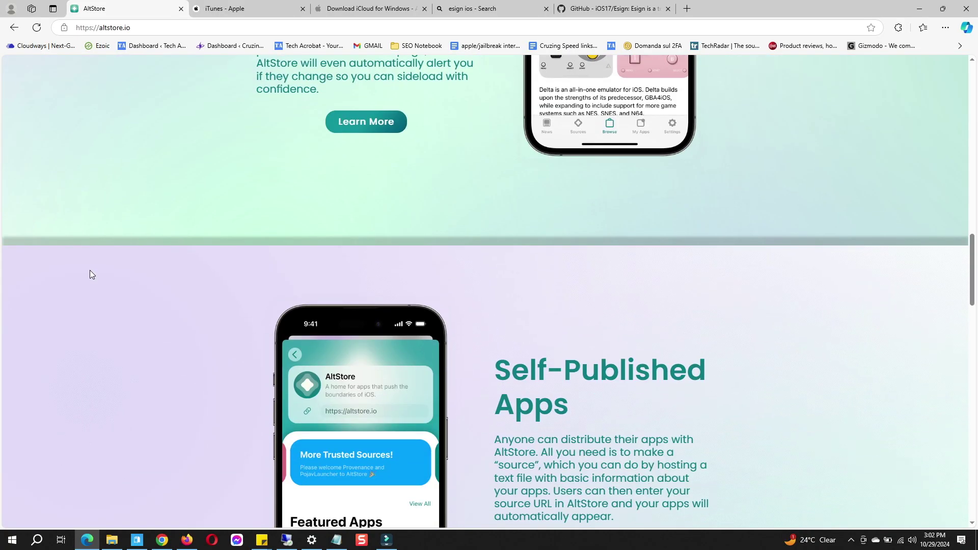
scroll(89, 270, "down", 3)
scroll(90, 271, "down", 4)
scroll(90, 274, "up", 4)
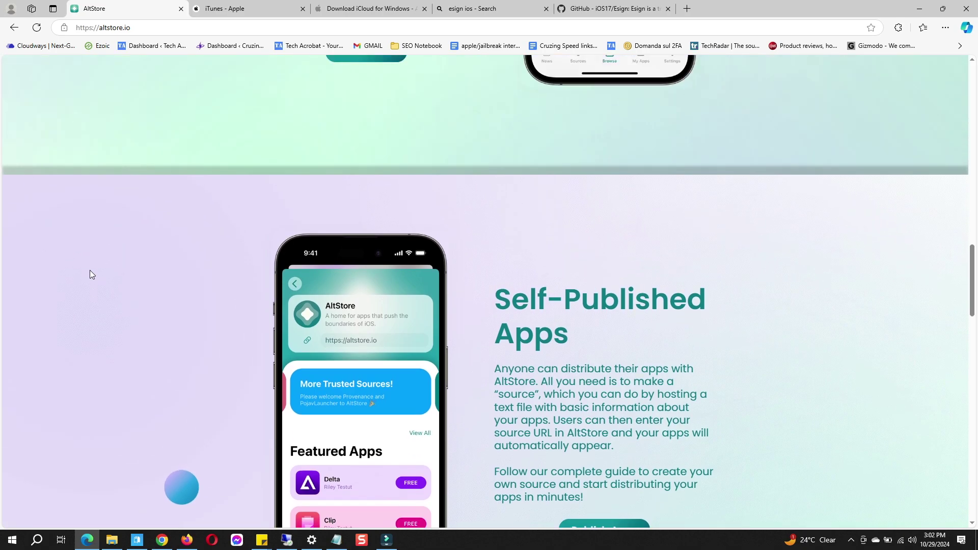
scroll(90, 274, "up", 2)
scroll(90, 274, "up", 2)
scroll(90, 275, "up", 5)
scroll(90, 275, "up", 4)
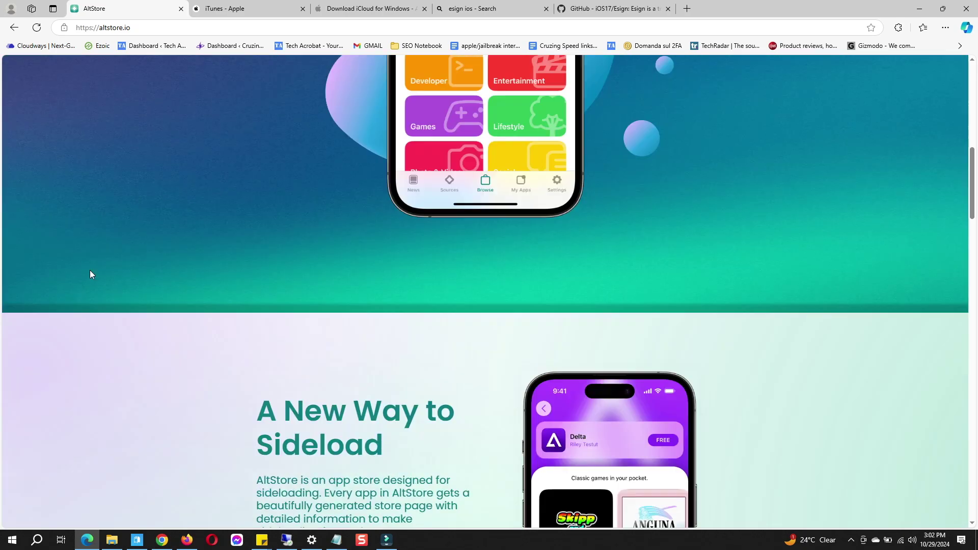
scroll(90, 275, "up", 4)
scroll(90, 273, "up", 5)
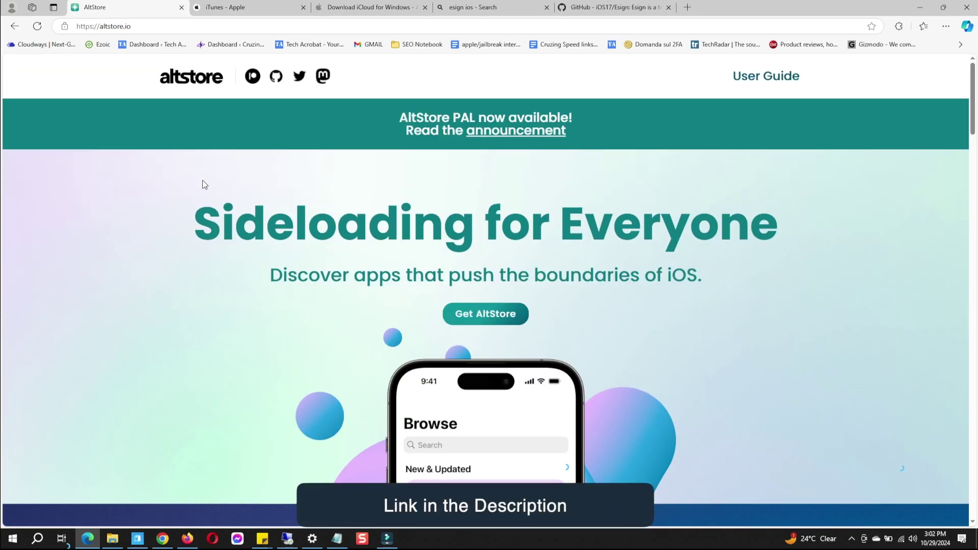
Step: Bring up the Firefox window, minimize it, and return to the AltStore website
left_click(192, 538)
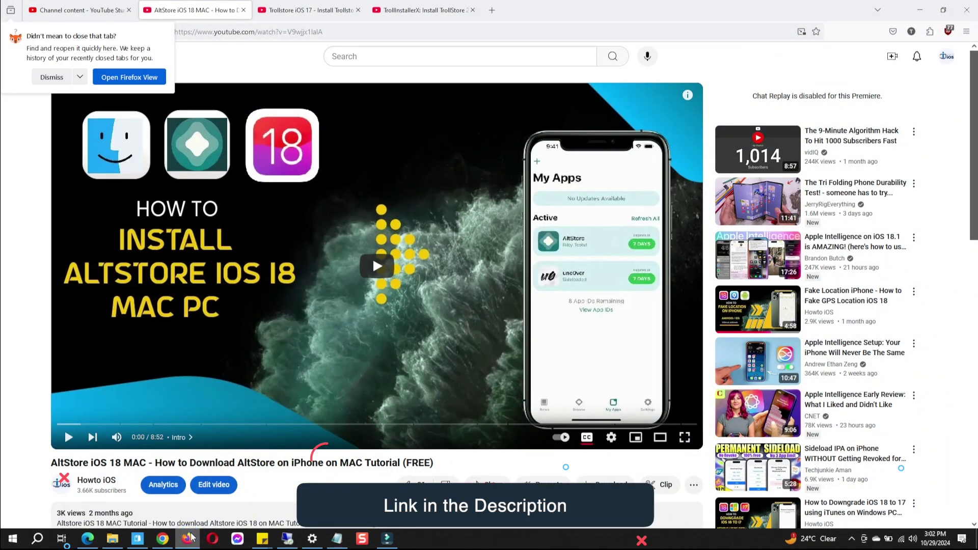
left_click(921, 9)
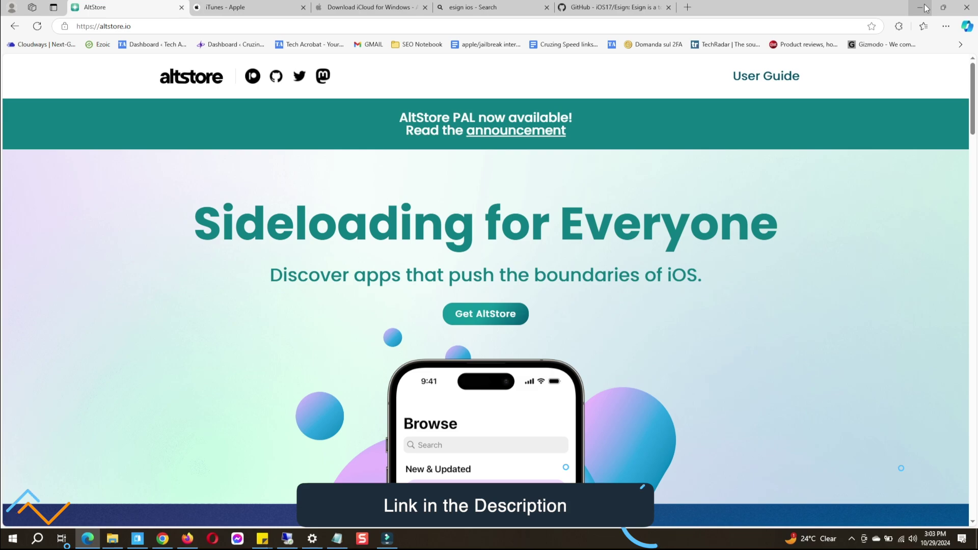
left_click(244, 286)
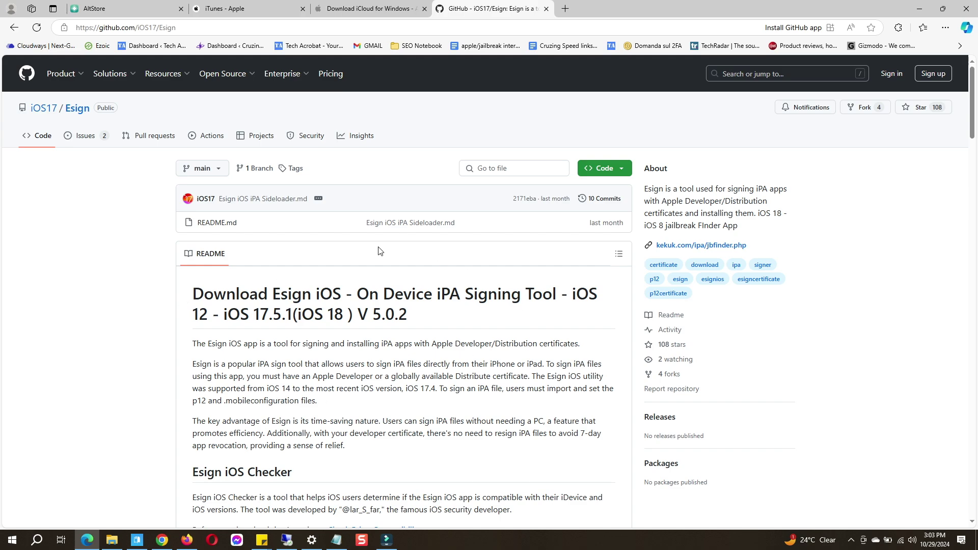
left_click(74, 326)
left_click(145, 11)
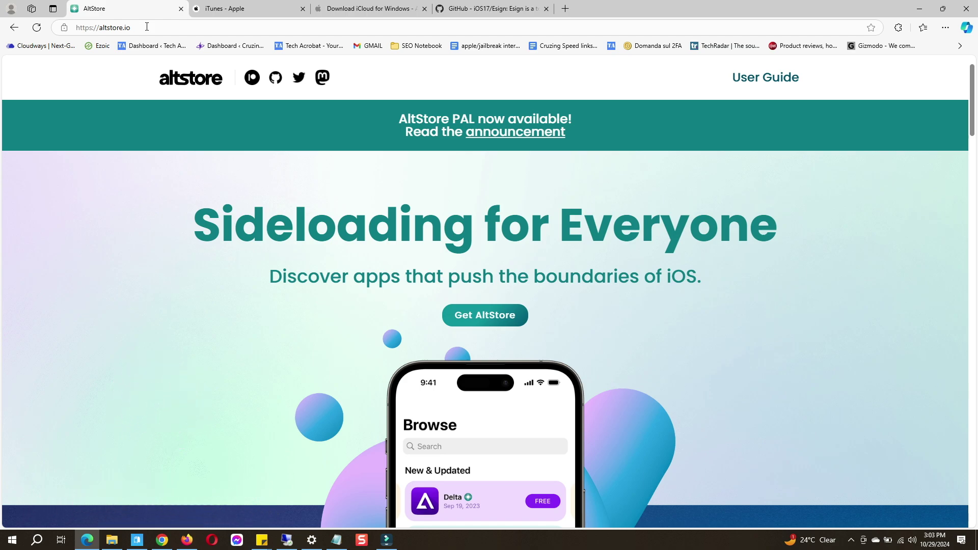
Step: Scroll the AltStore website down to its Downloads section
left_click(147, 26)
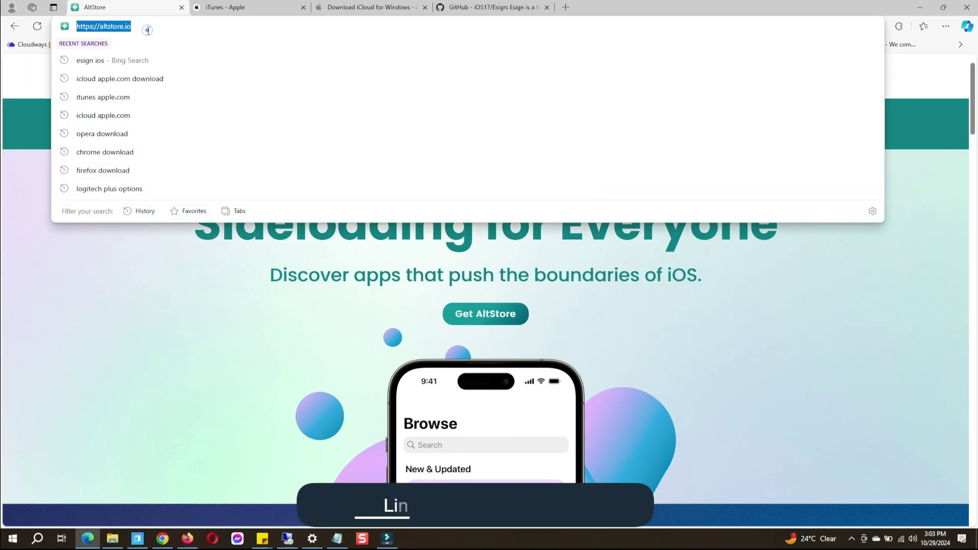
left_click(26, 234)
scroll(68, 233, "down", 4)
scroll(69, 233, "down", 4)
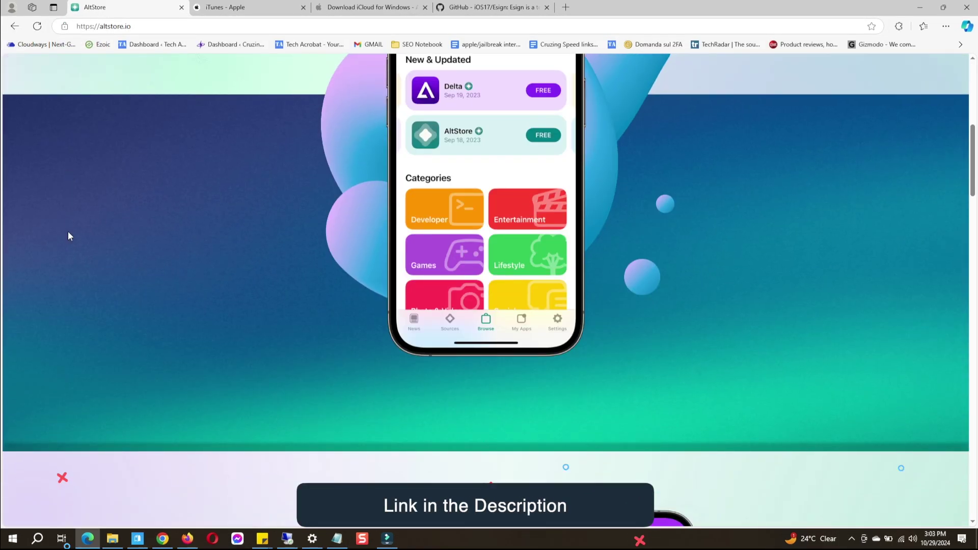
scroll(68, 232, "down", 5)
scroll(68, 233, "down", 5)
scroll(68, 232, "down", 5)
scroll(68, 232, "down", 5)
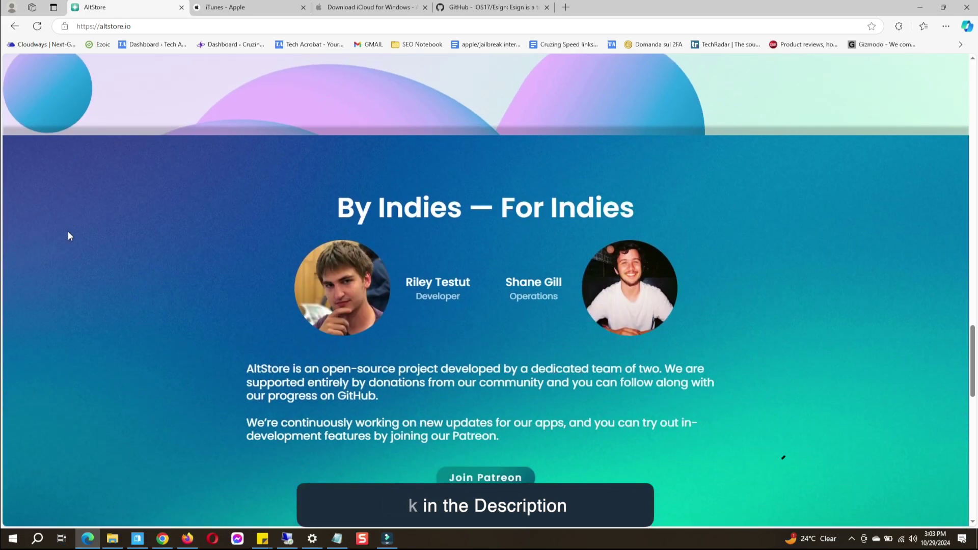
scroll(68, 232, "down", 5)
scroll(68, 232, "down", 2)
scroll(69, 231, "down", 4)
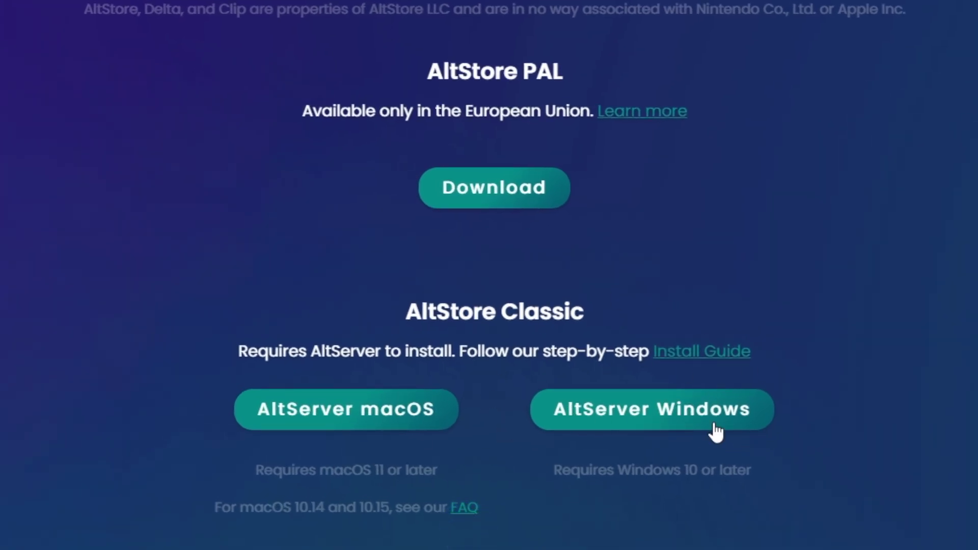
Step: Download AltServer for Windows, cancel the duplicate altinstaller (1).zip, and go to the iTunes - Apple tab
left_click(652, 416)
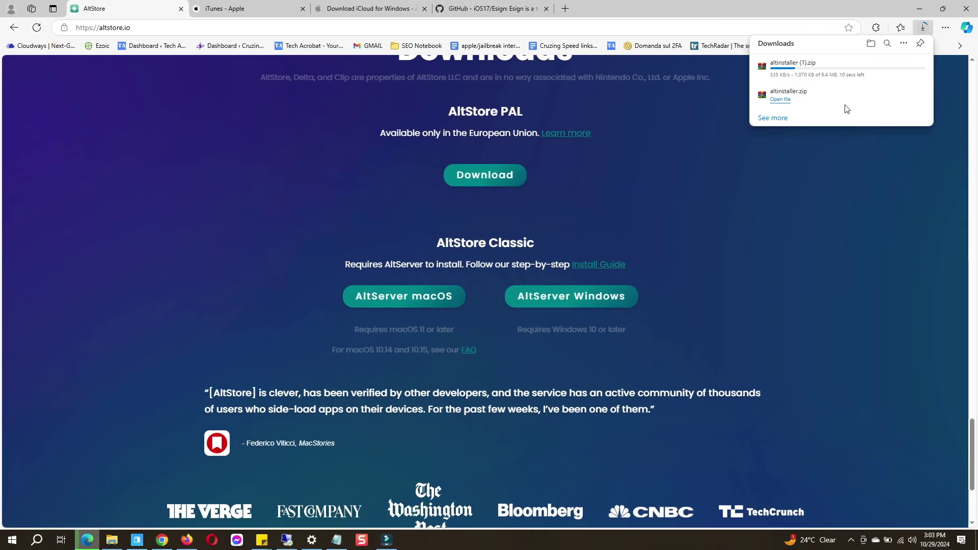
left_click(911, 68)
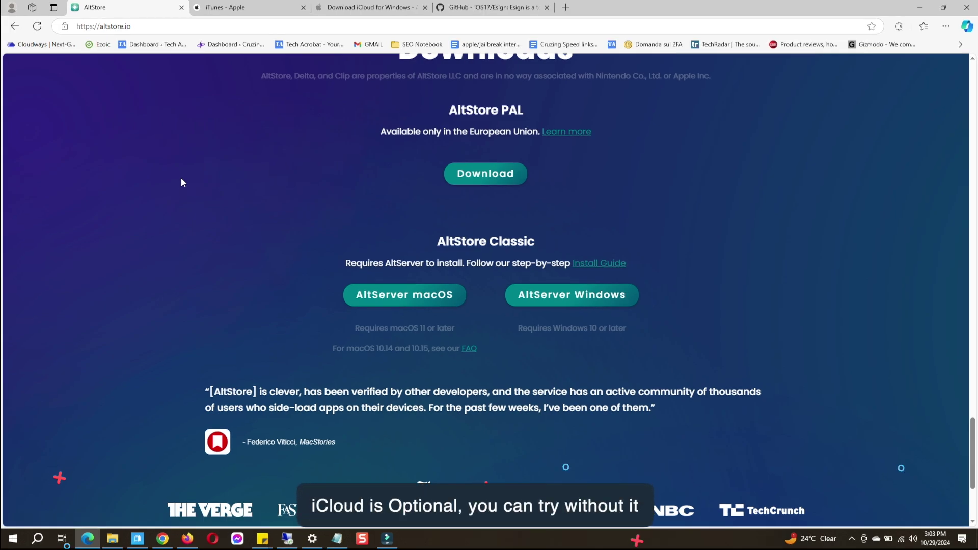
left_click(250, 8)
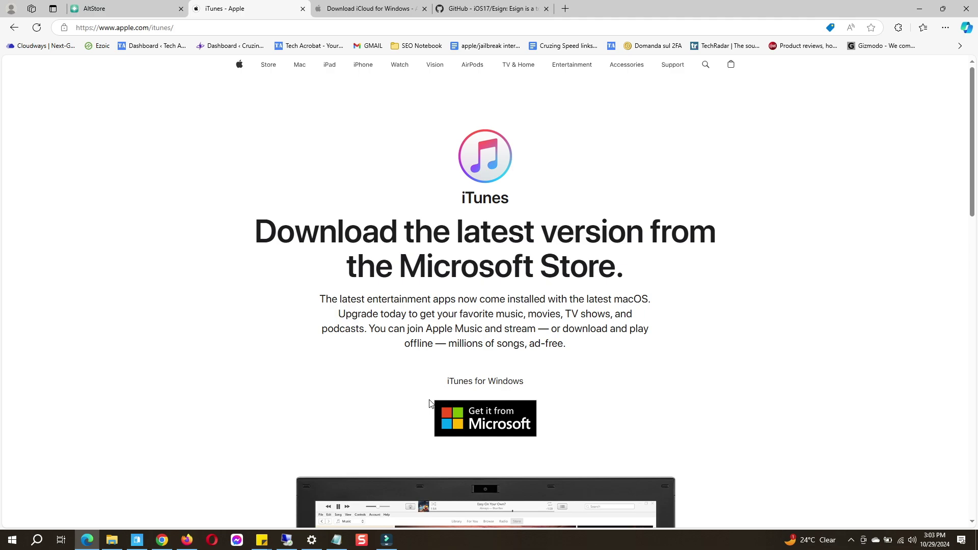
Step: Start the 'Download iTunes for Windows now (64-bit)' installer download from apple.com/itunes
scroll(429, 404, "down", 5)
scroll(429, 404, "down", 5)
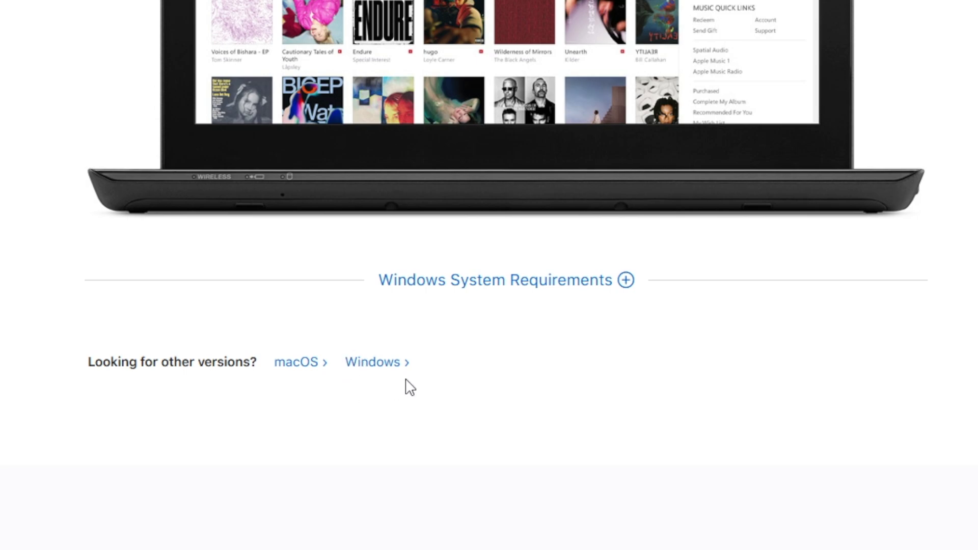
left_click(363, 363)
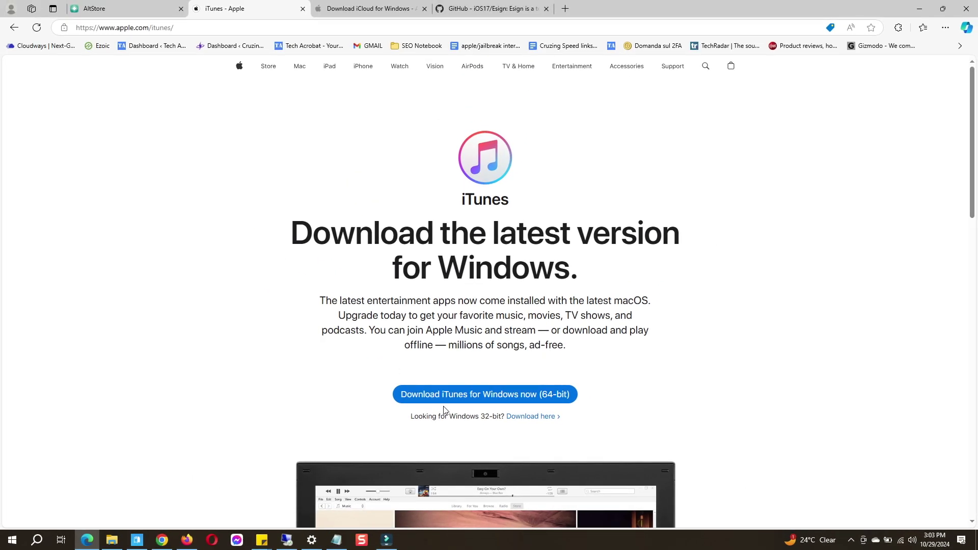
left_click(457, 401)
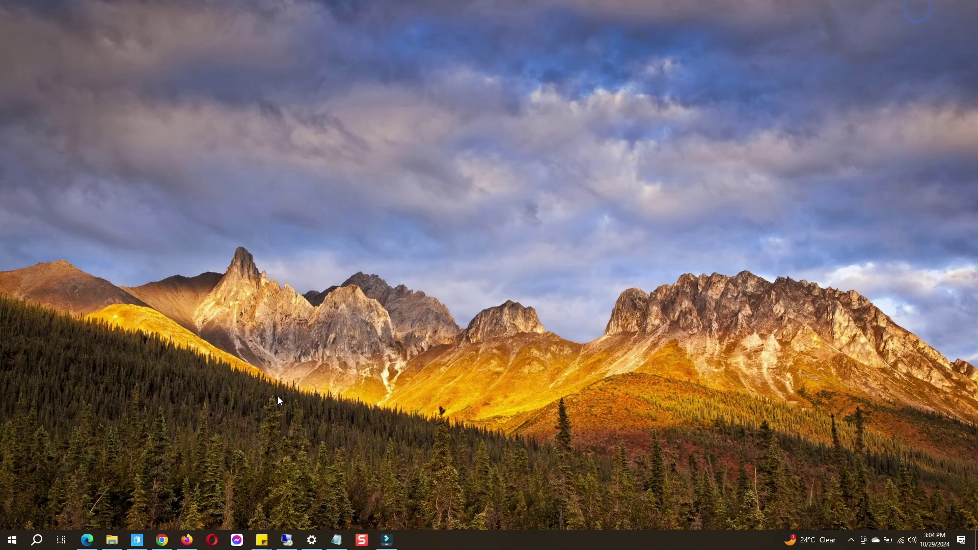
Step: Restore the Altstore iOS 18 WINDOWS folder and select the iTunes64Setup.exe installer
left_click(102, 541)
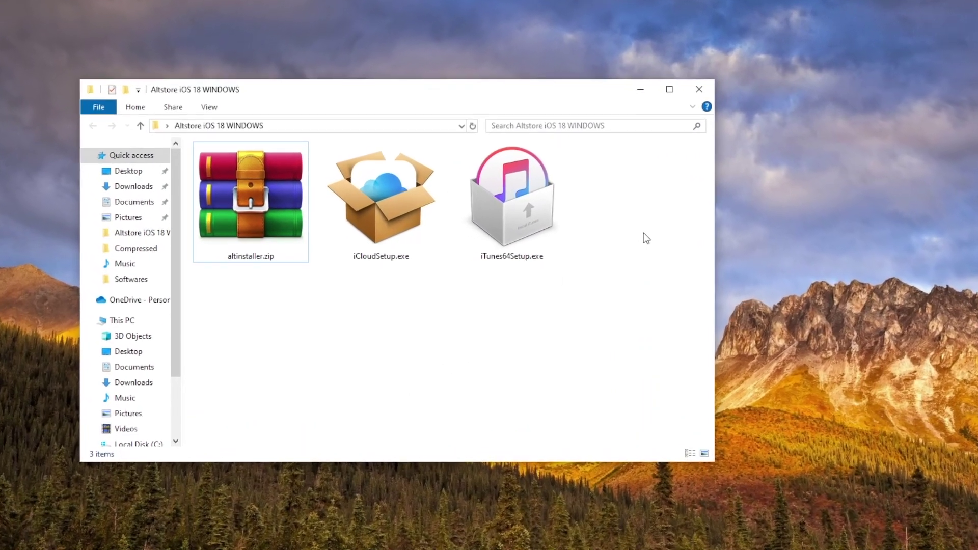
mouse_move(643, 233)
left_mouse_down()
mouse_move(326, 212)
mouse_move(208, 271)
left_mouse_up()
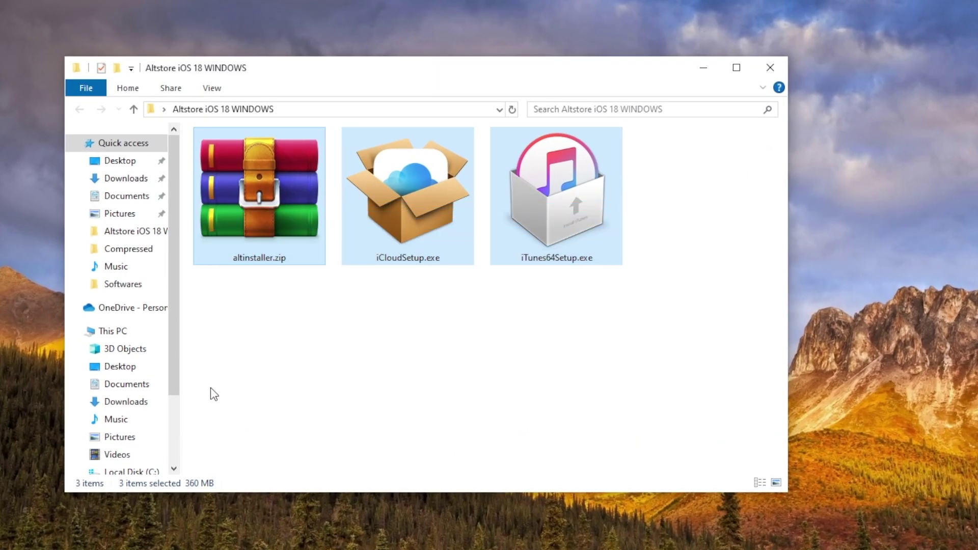
left_click(366, 396)
left_click(569, 173)
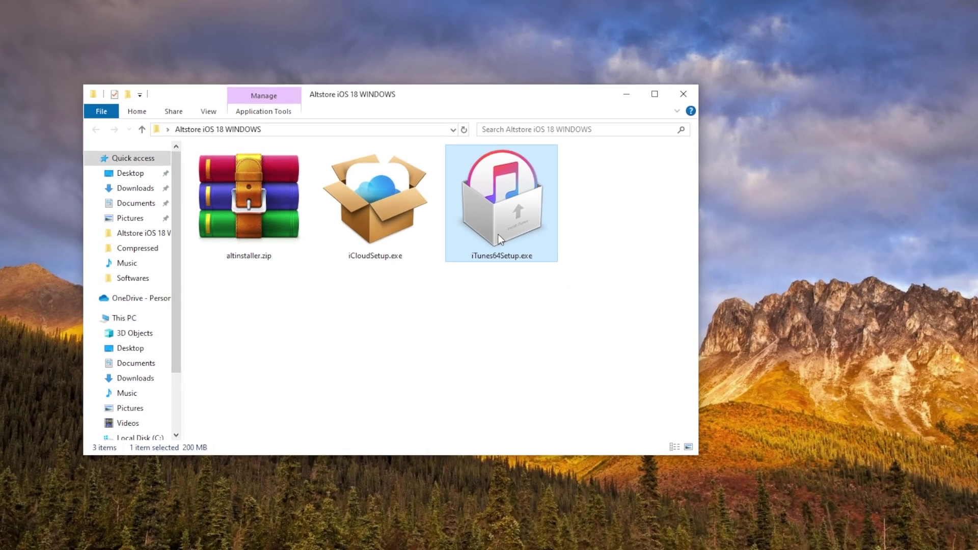
Step: Restart Windows via Start > Power > Restart, then right-click altinstaller.zip for its actions
left_click(7, 541)
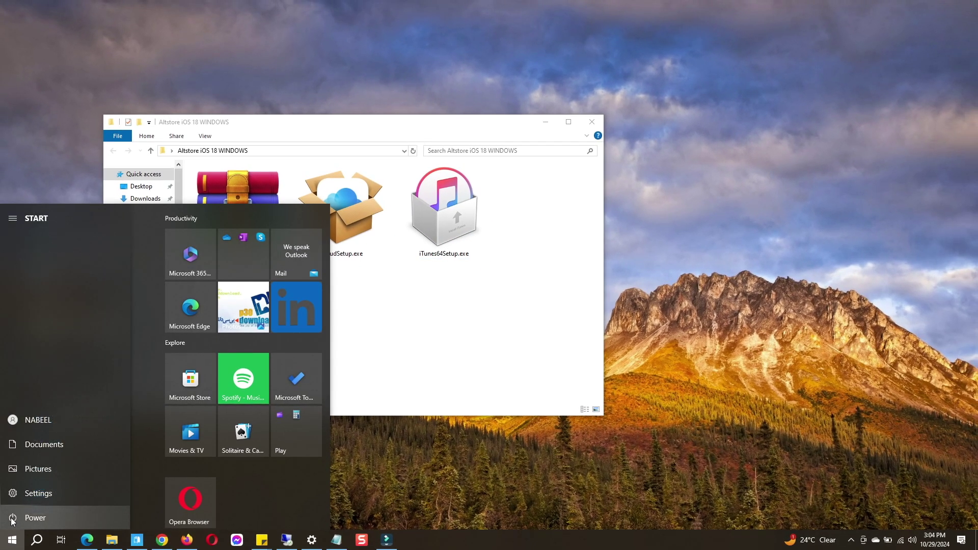
left_click(12, 518)
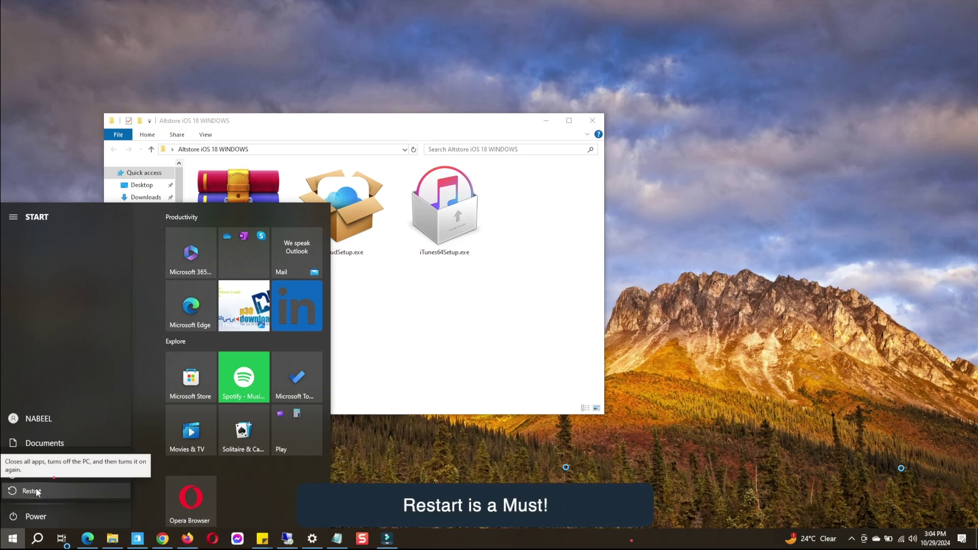
left_click(36, 490)
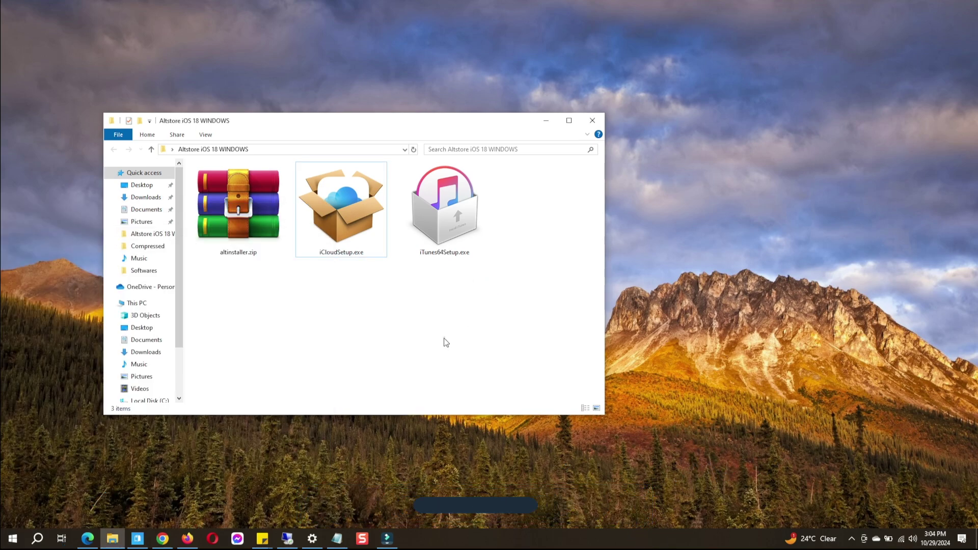
left_click(223, 211)
right_click(222, 211)
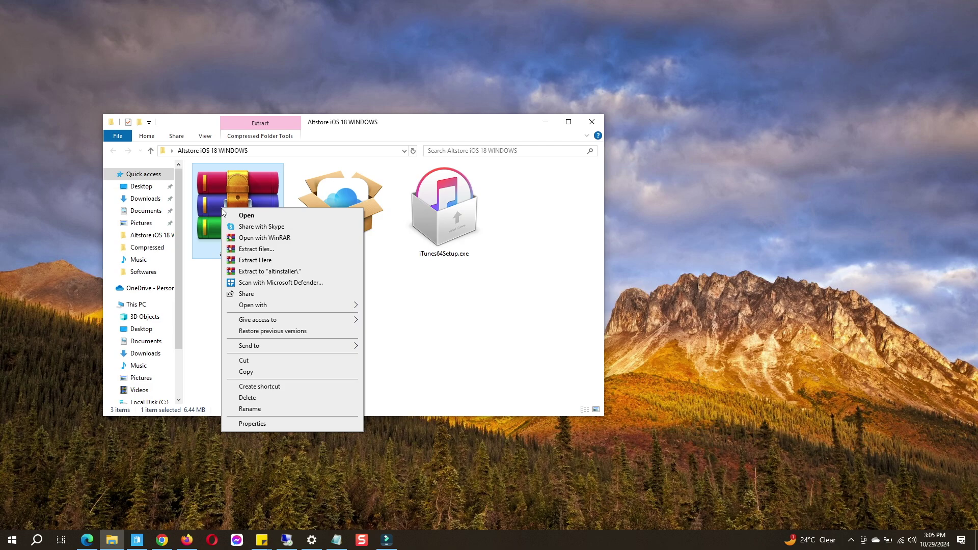
Step: Extract altinstaller.zip to an altinstaller folder and open that folder
left_click(277, 271)
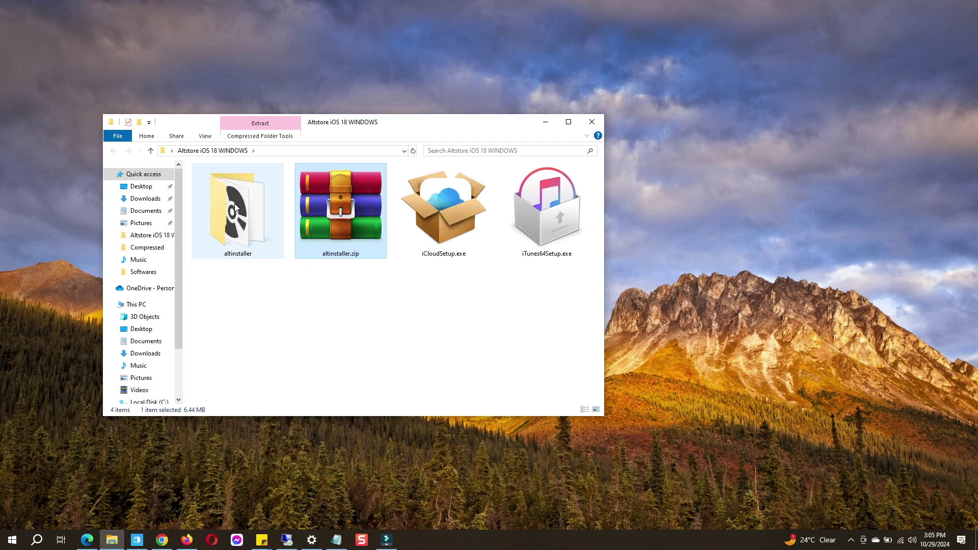
double_click(235, 207)
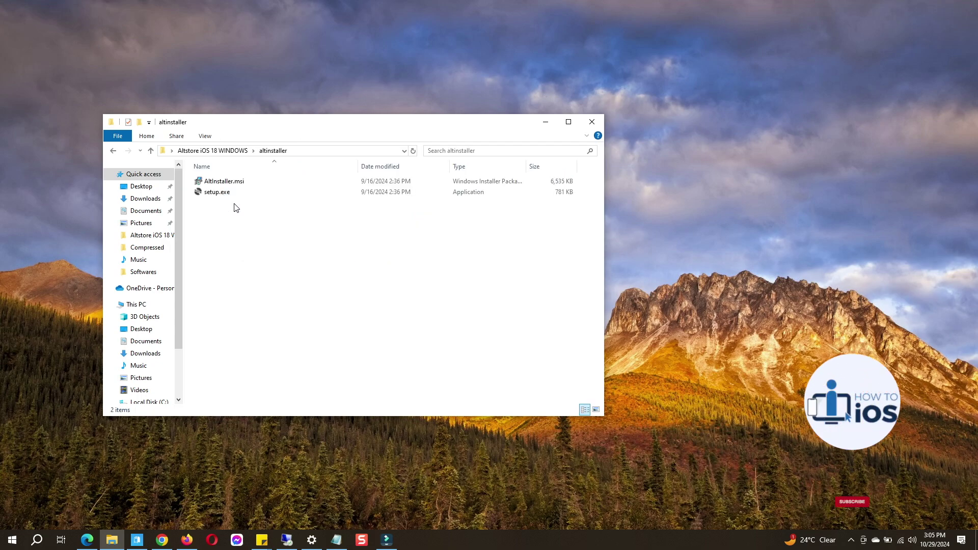
Step: Run setup.exe and install AltServer to the default Program Files (x86) folder
double_click(210, 193)
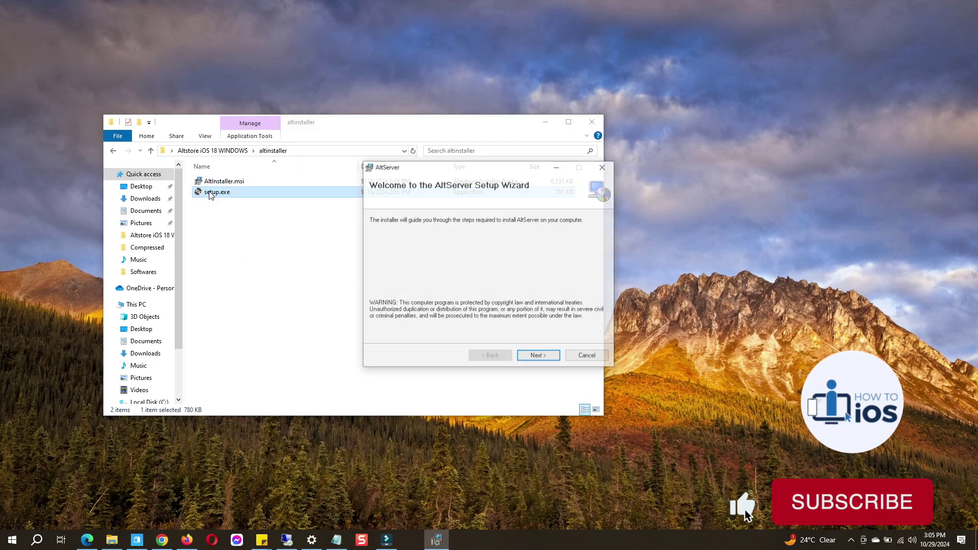
left_click(541, 356)
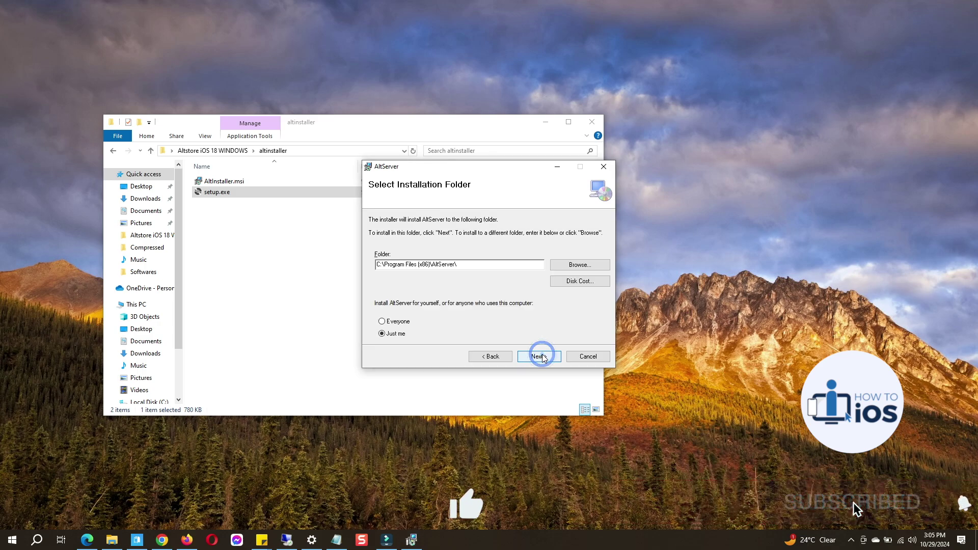
left_click(542, 356)
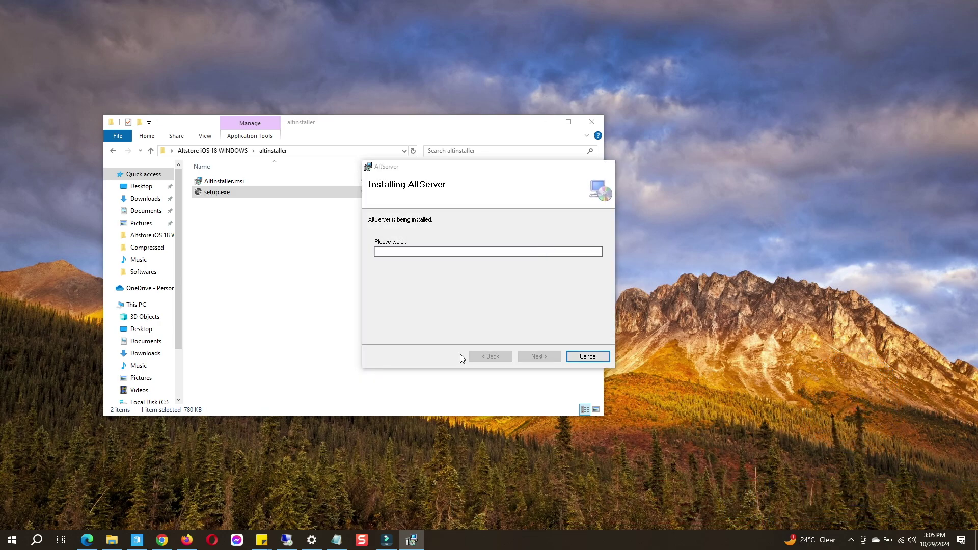
left_click(533, 355)
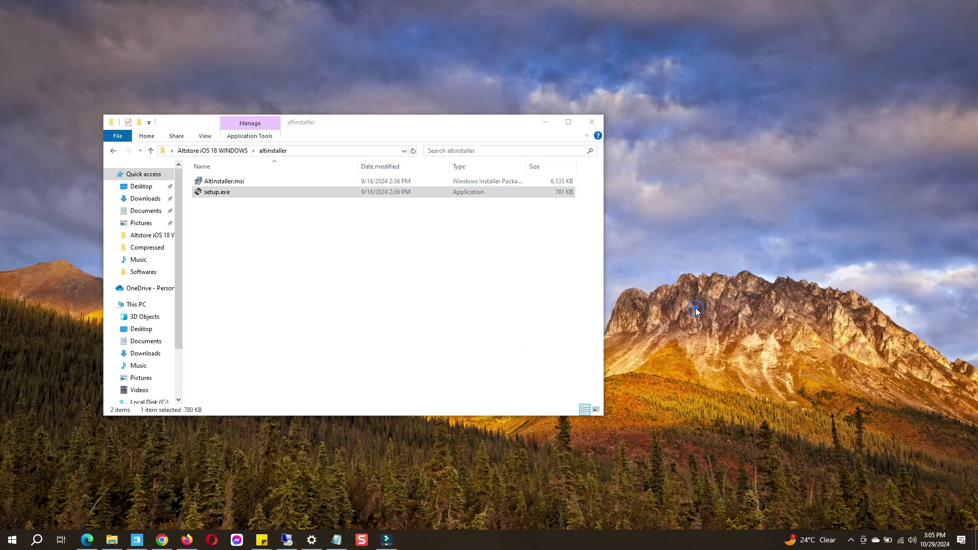
Step: Launch AltServer, allow it through the firewall, and open its hidden tray icon menu
left_click(7, 536)
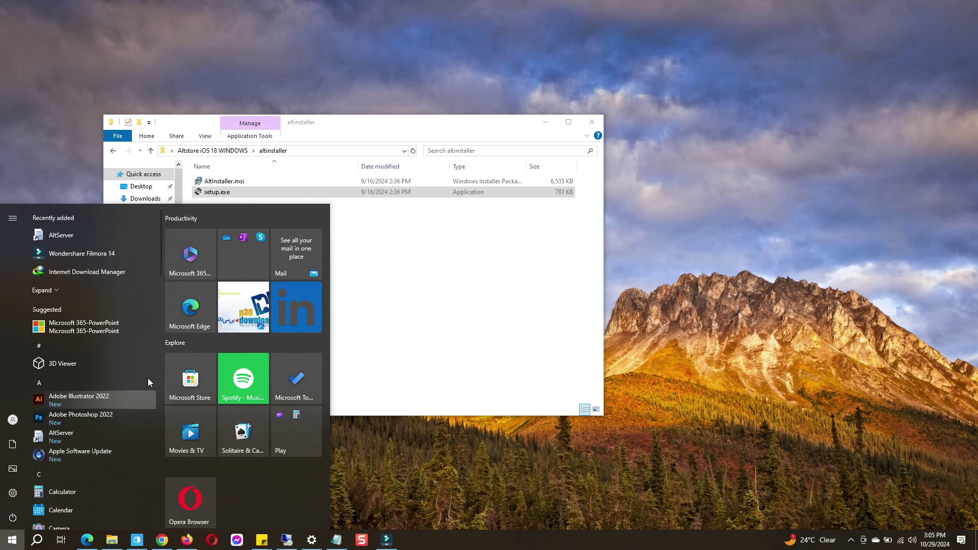
left_click(60, 236)
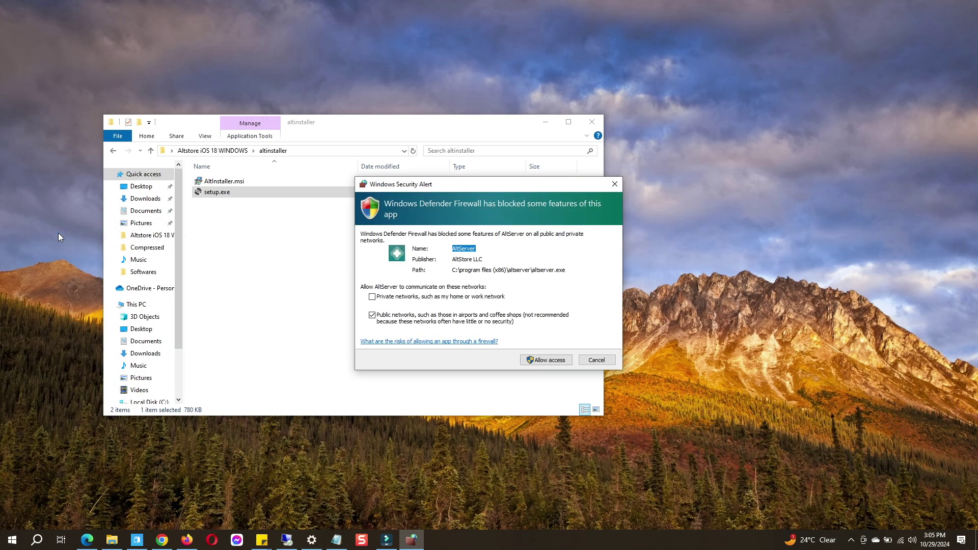
left_click(530, 358)
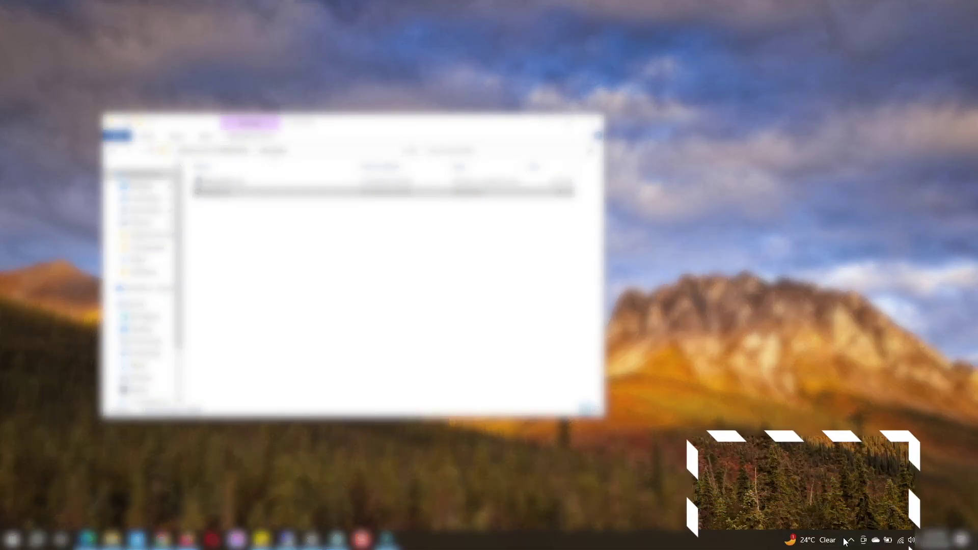
left_click(851, 540)
right_click(850, 519)
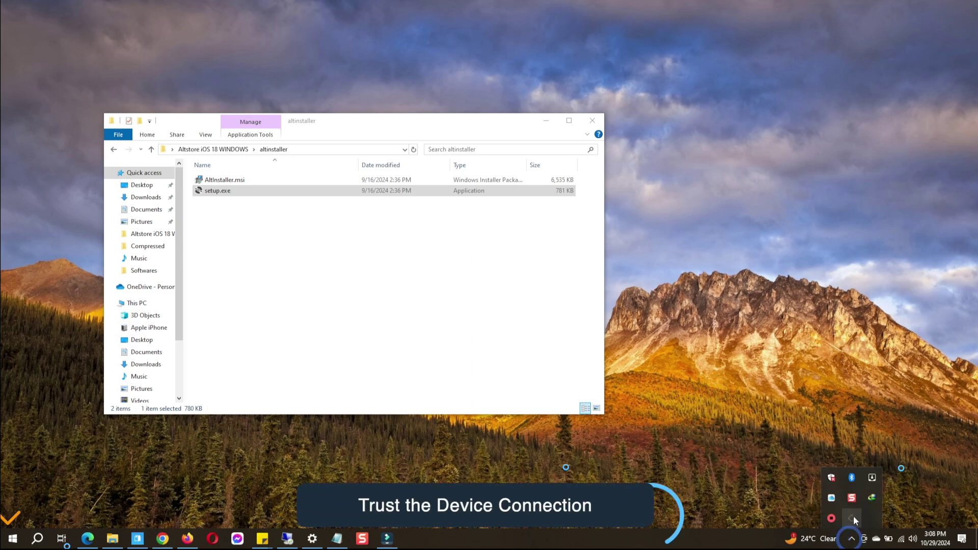
Step: Choose Install AltStore from the AltServer tray menu for the connected iPhone
left_click(853, 516)
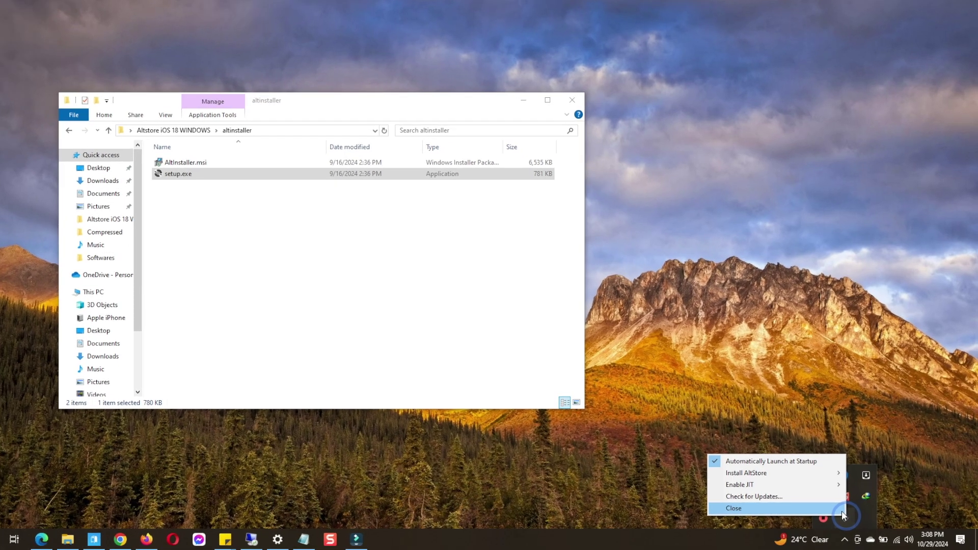
mouse_move(757, 476)
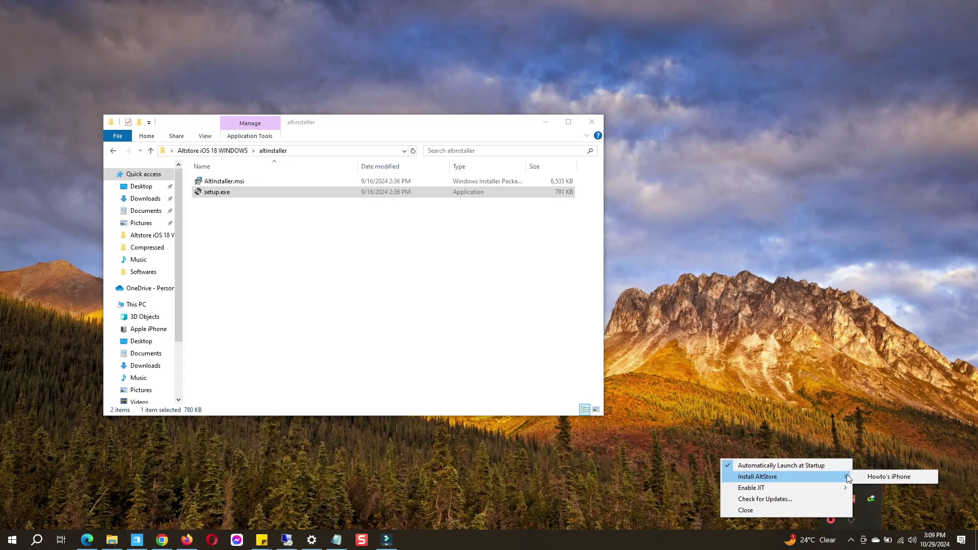
left_click(889, 476)
Step: Enter the Apple ID e-mail and password in AltServer and click Install
left_click(472, 275)
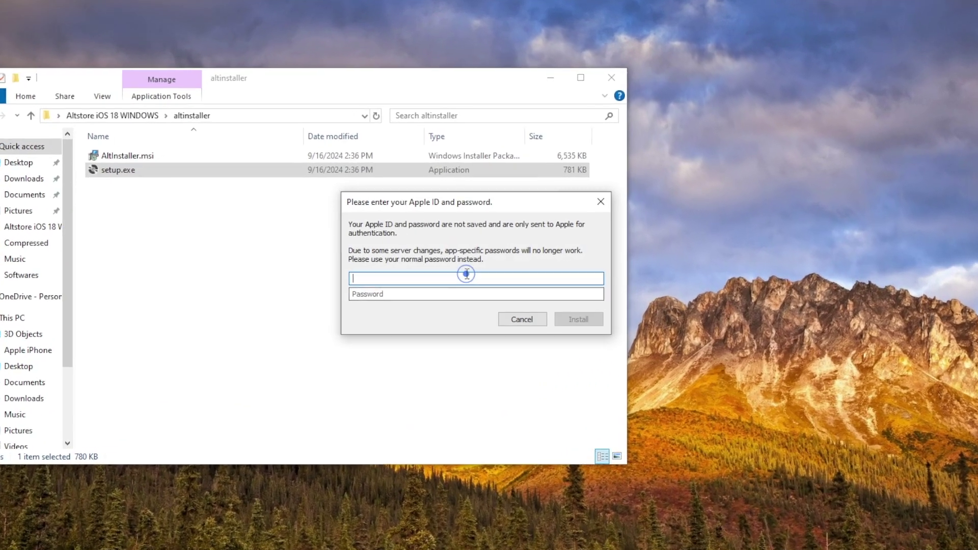
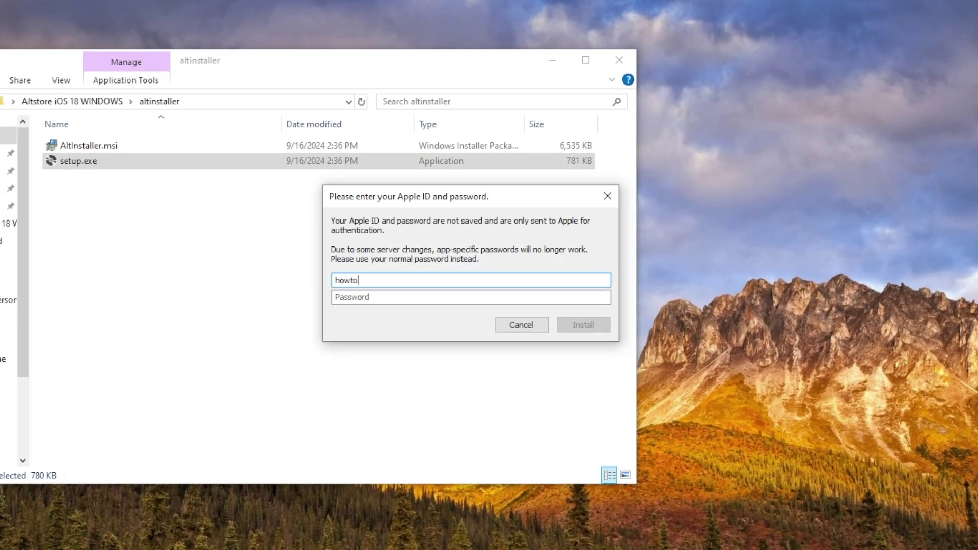
key("Tab")
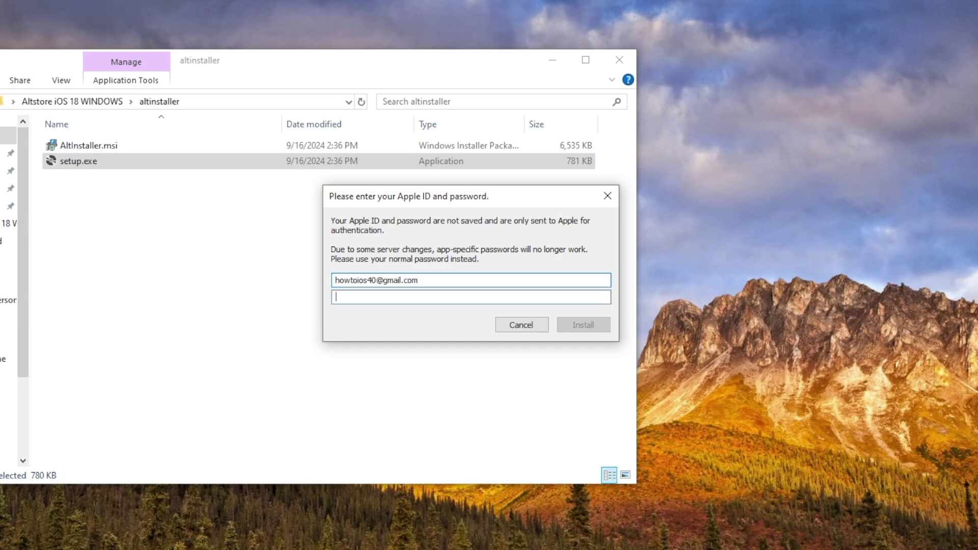
type("••••••••")
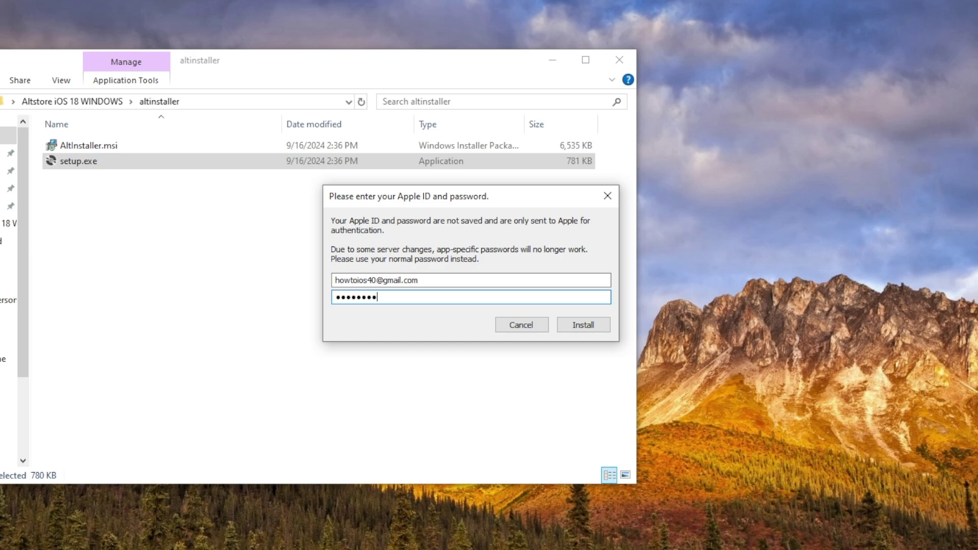
type("•")
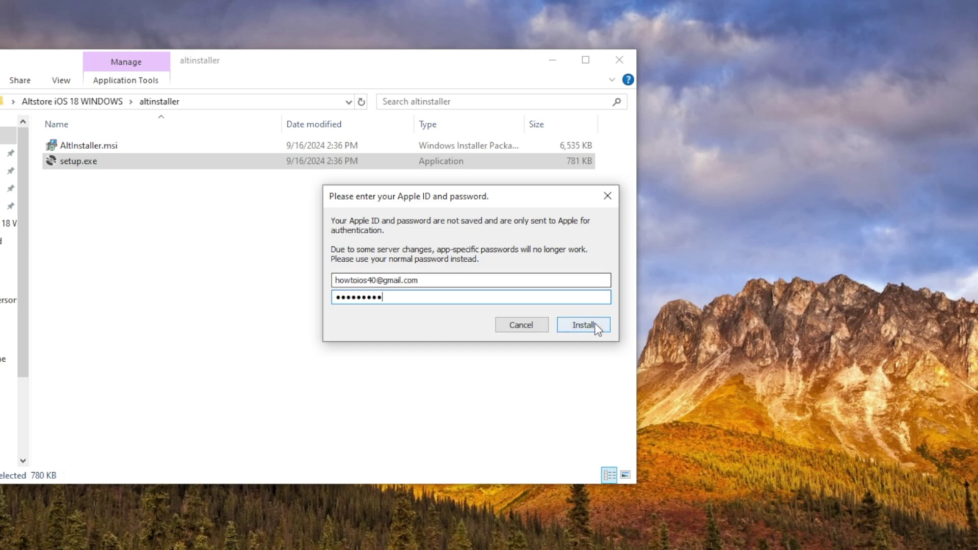
left_click(594, 323)
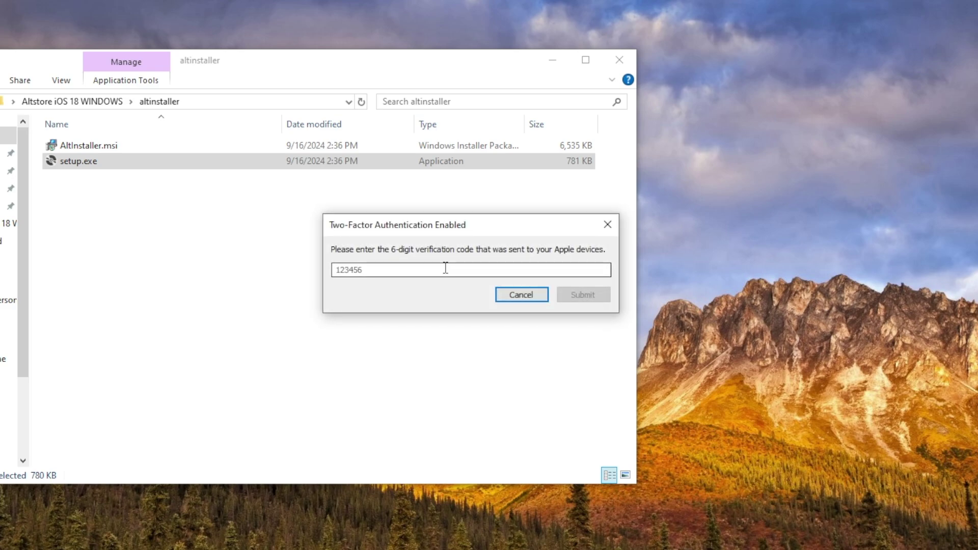
Step: Type the six-digit two-factor verification code into AltServer's code field
left_click(445, 268)
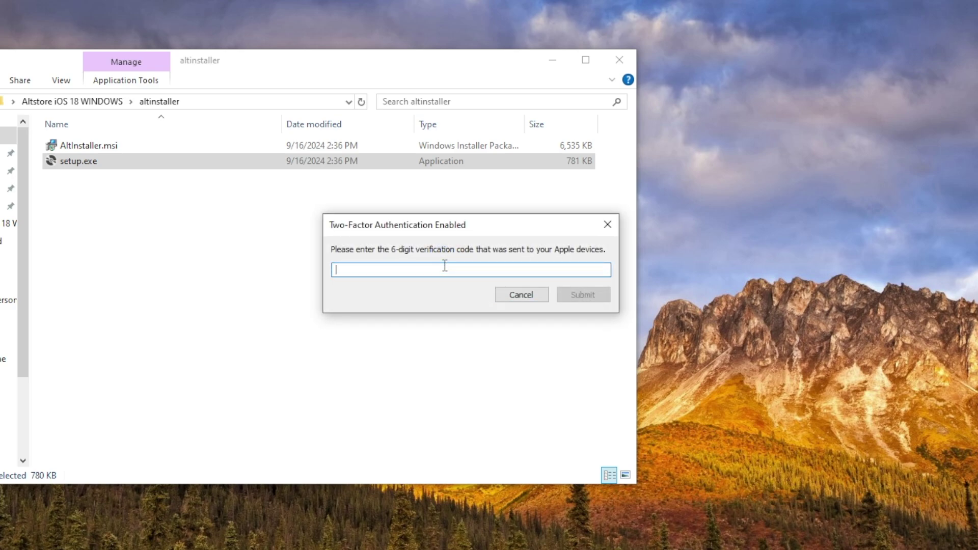
left_click(433, 290)
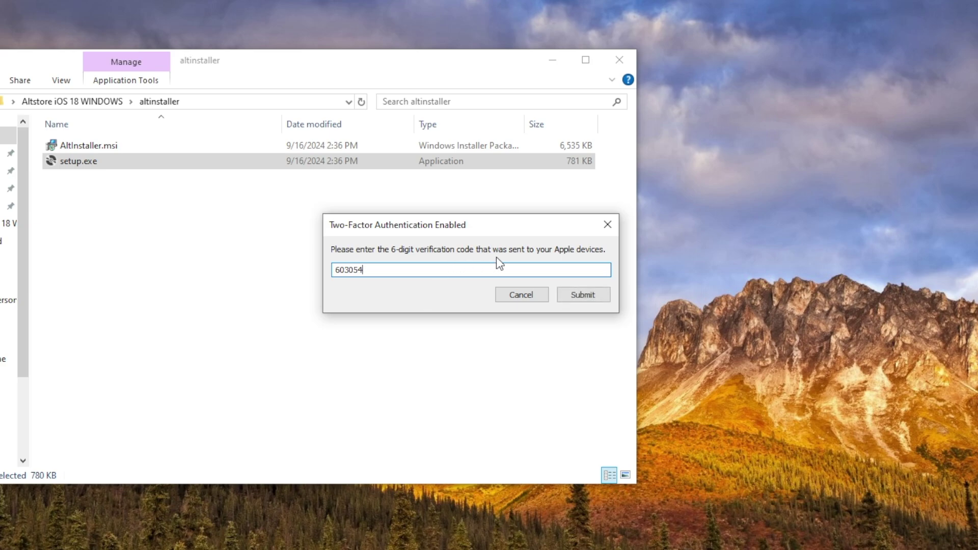
Step: Submit the verification code so the AltStore installation continues
left_click(585, 298)
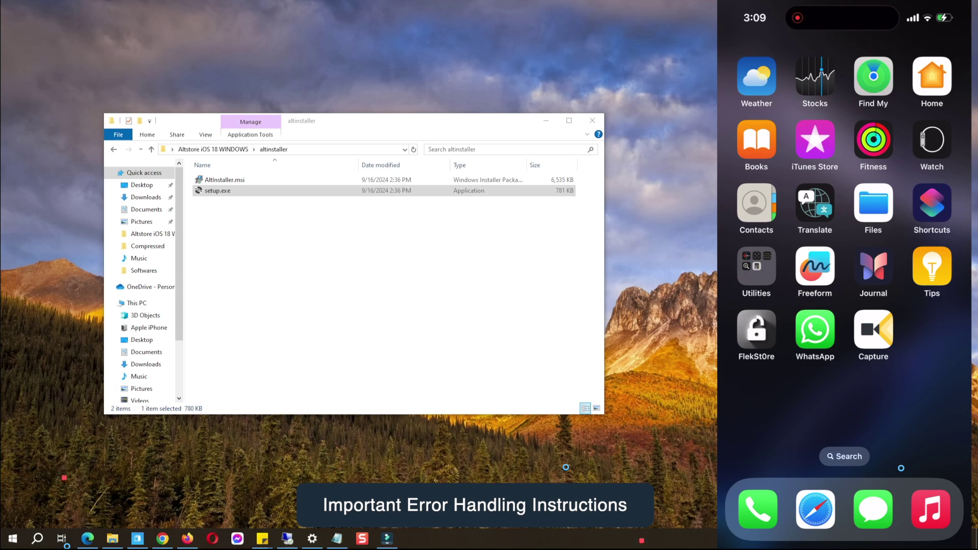
Step: Swipe left across the iPhone home screen toward the page with the AltStore icon
left_click(522, 453)
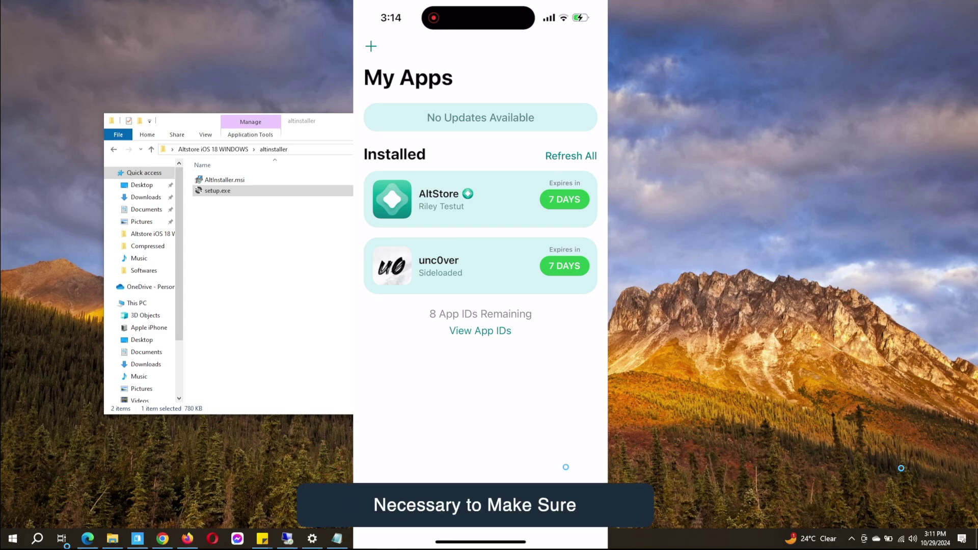
Step: Expand the taskbar's hidden notification-area icons to reach AltServer
left_click(852, 538)
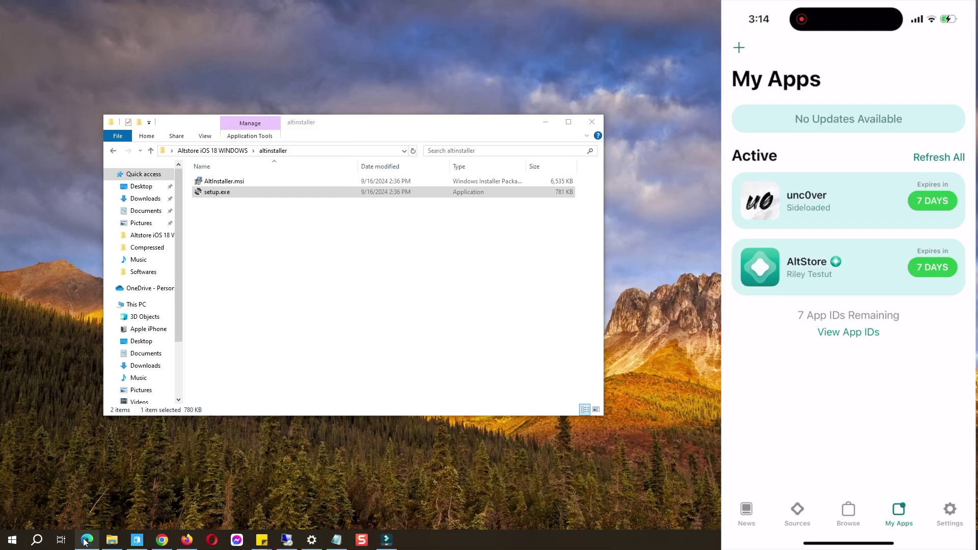
Step: Bring Edge forward on the AltStore website tab, scrolled back to the top of the homepage
left_click(87, 538)
left_click(110, 6)
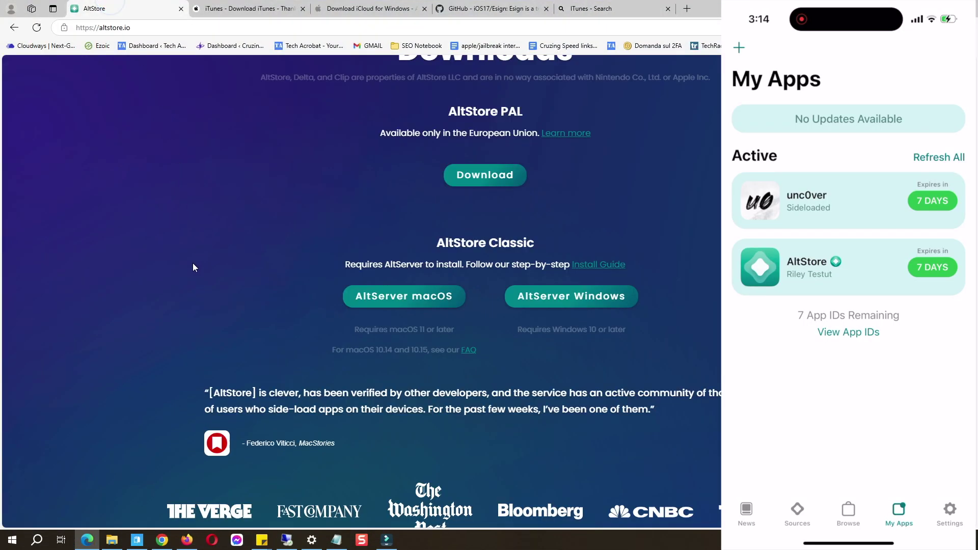
scroll(202, 258, "up", 8)
scroll(202, 258, "up", 15)
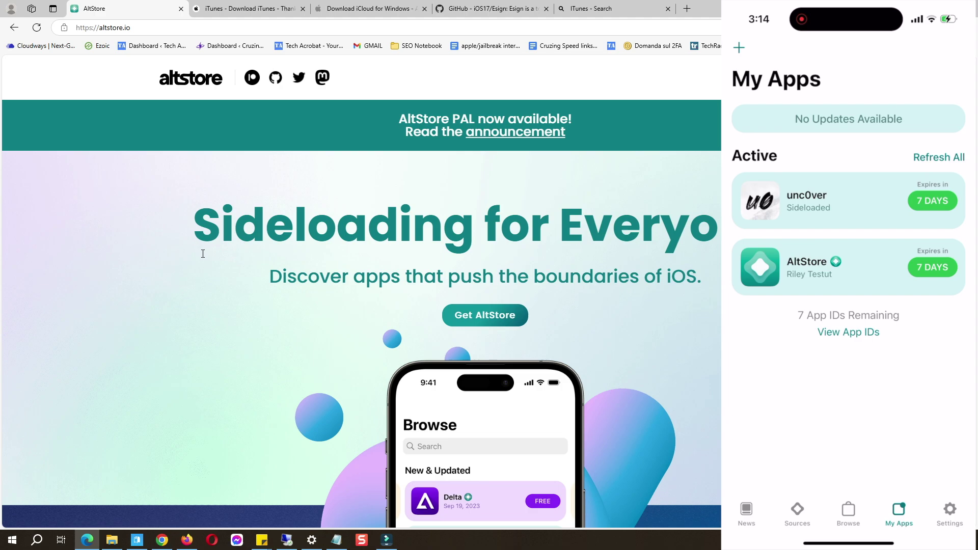